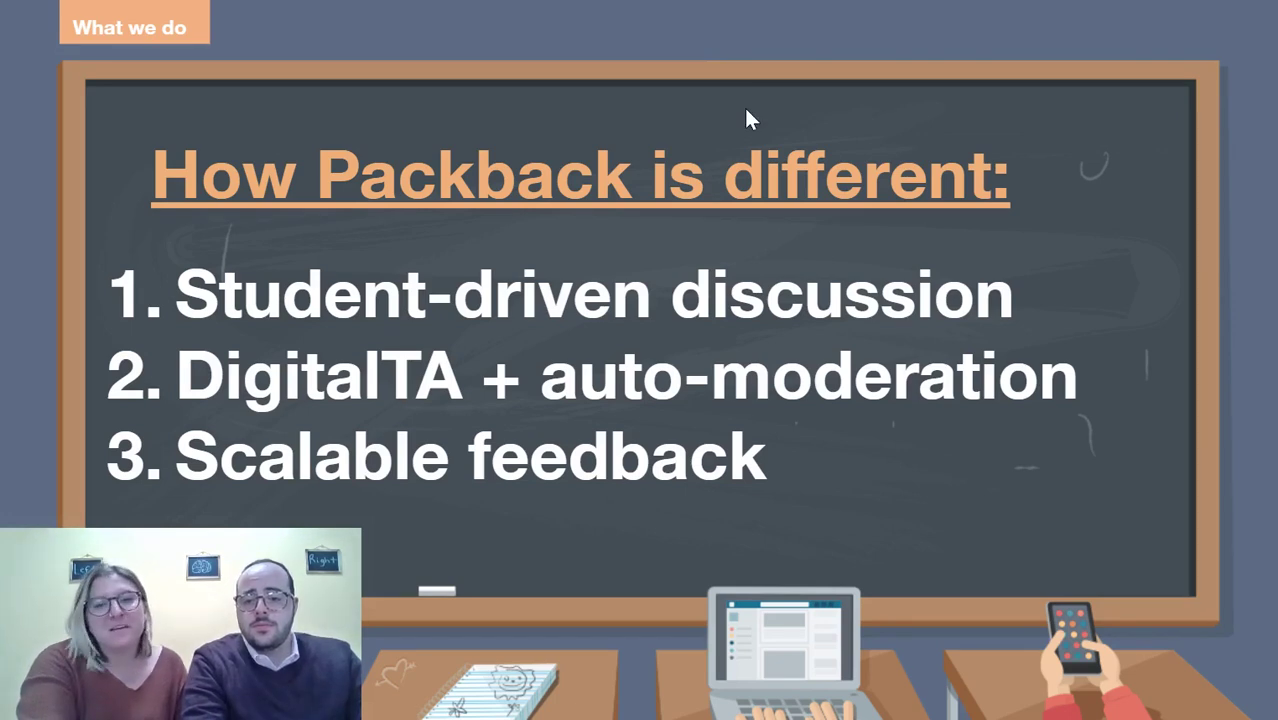
# Step: Advance two slides past the discussion-board tweet to the PSYC 206 Curiosity Feed
pyautogui.press('Right')
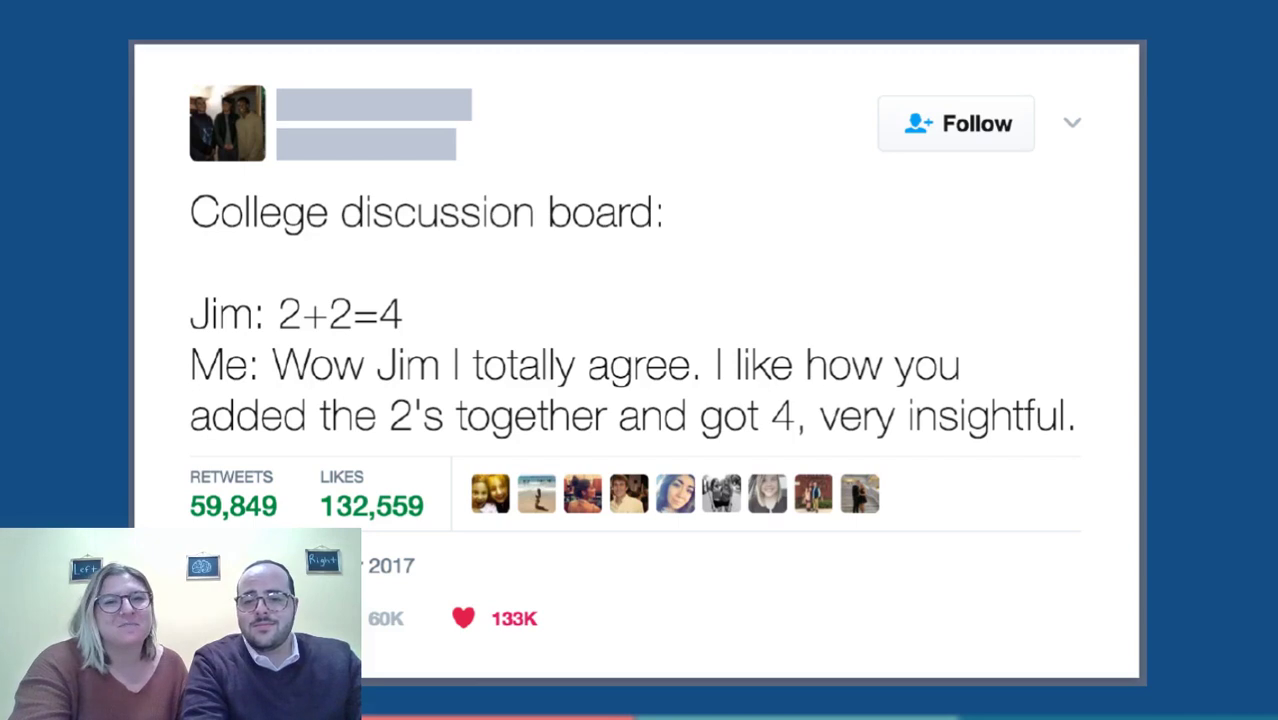
pyautogui.press('Right')
pyautogui.scroll(1, 628, 275)
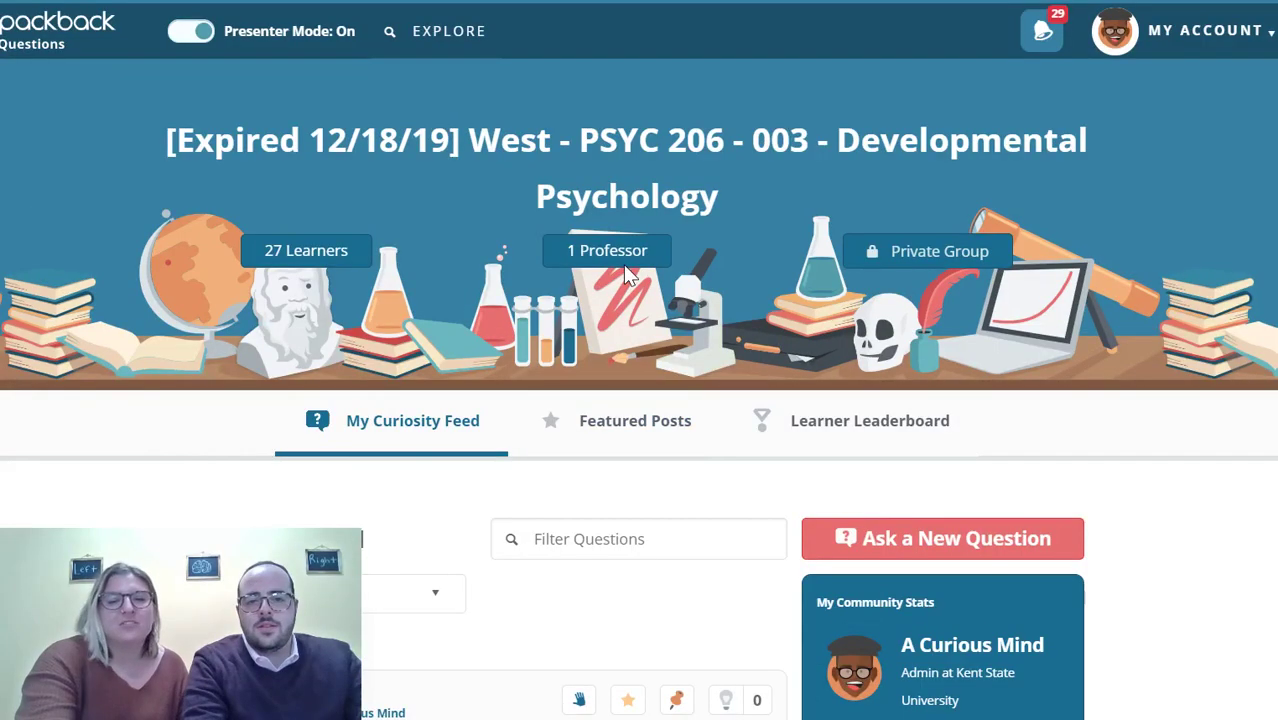
# Step: Scroll down through the student-posted questions in the PSYC 206 Curiosity Feed
pyautogui.scroll(-3, 628, 275)
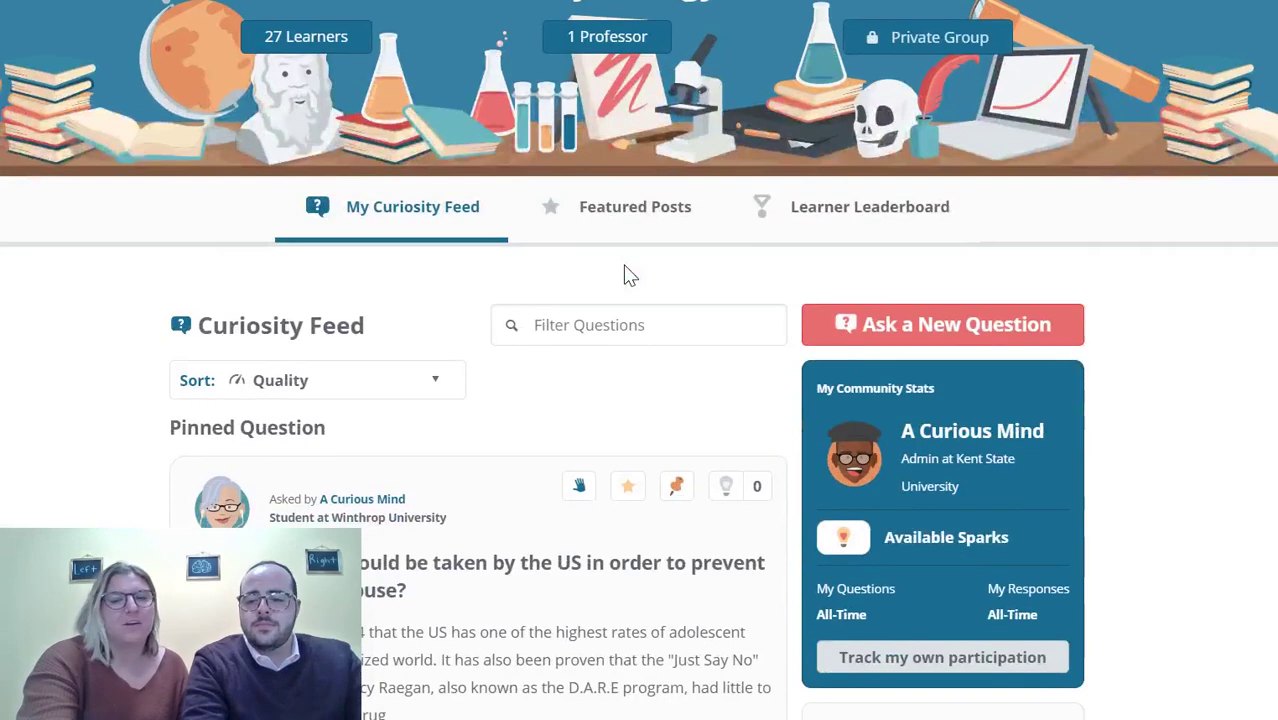
pyautogui.scroll(-1, 628, 275)
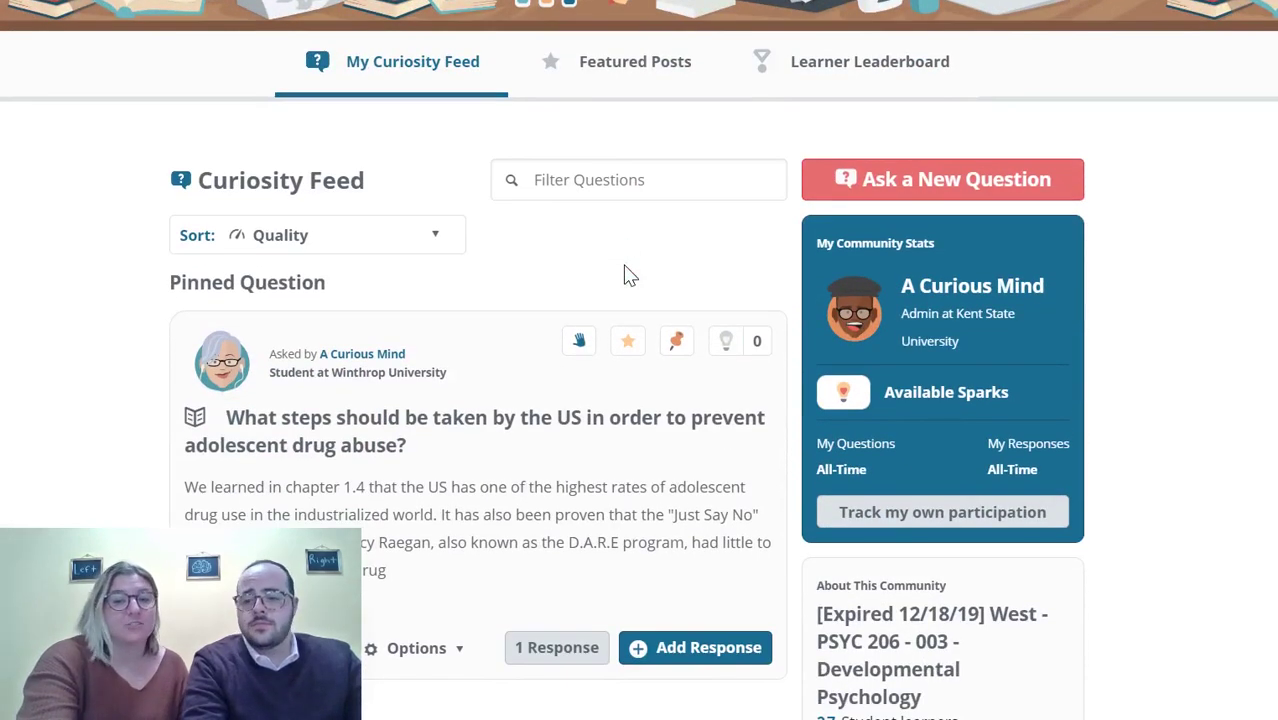
pyautogui.scroll(-1, 628, 275)
pyautogui.scroll(-1, 624, 266)
pyautogui.scroll(-2, 624, 266)
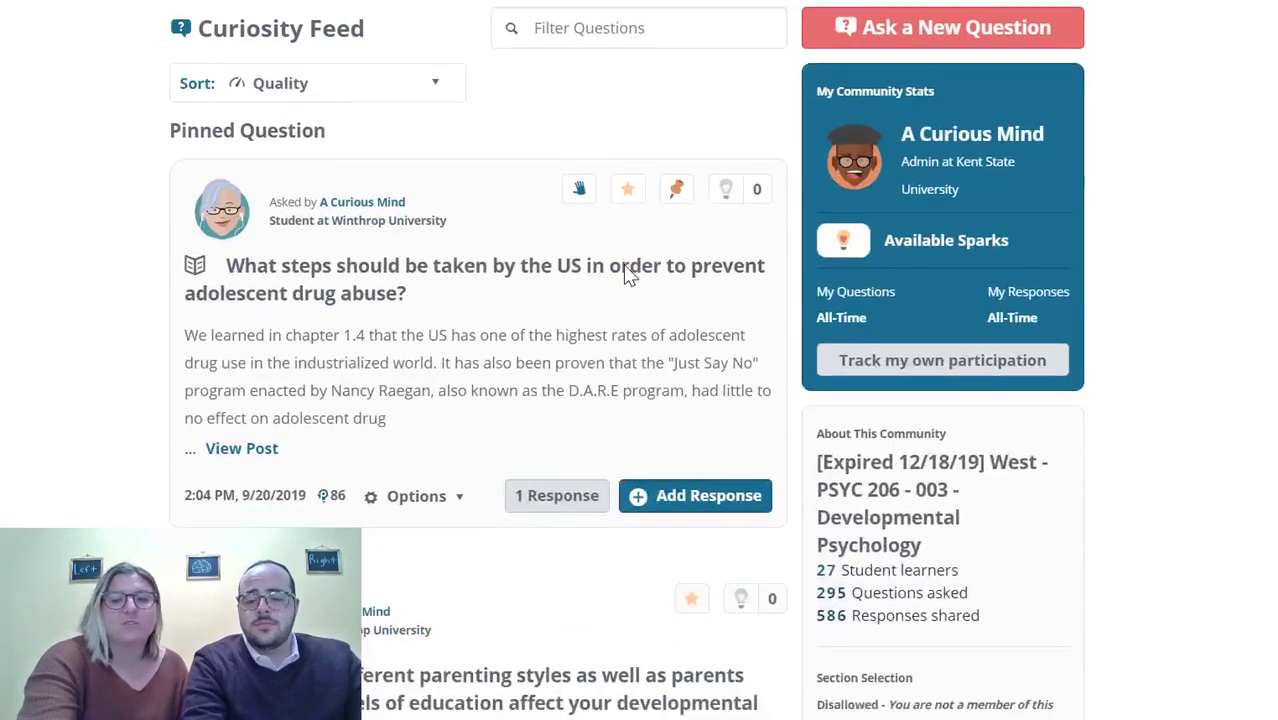
pyautogui.scroll(-2, 624, 266)
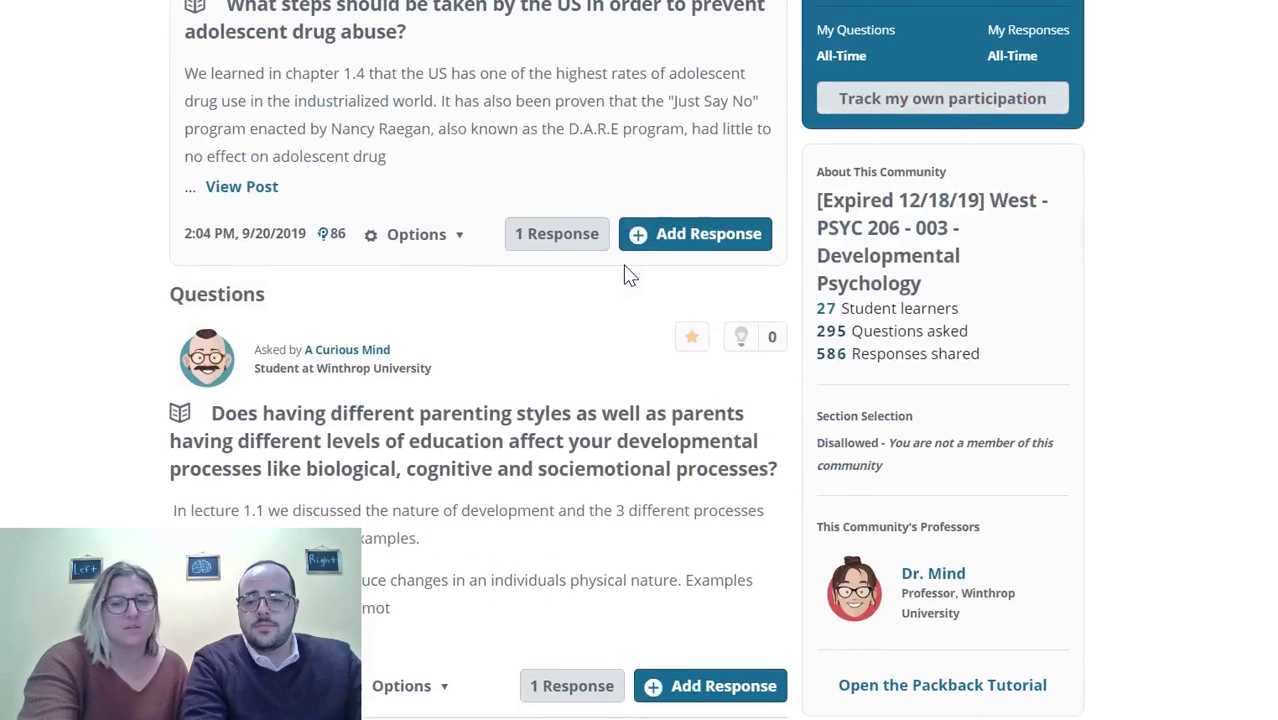
pyautogui.scroll(-1, 628, 275)
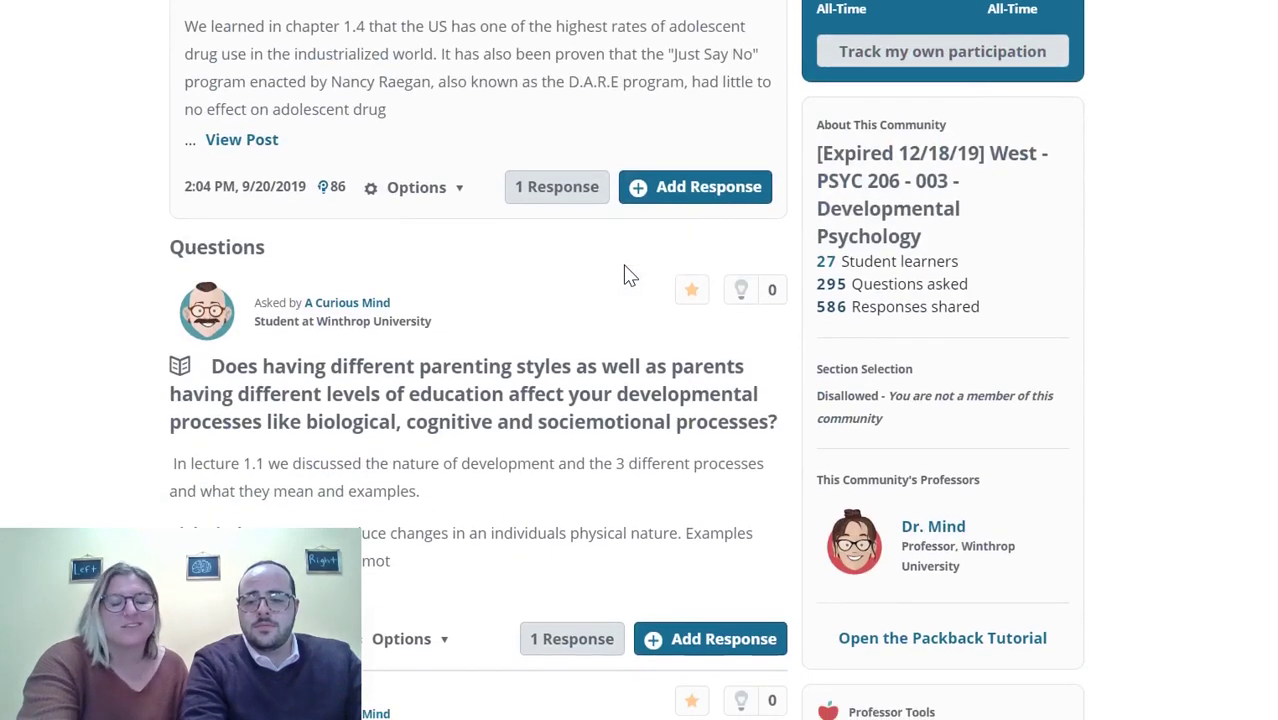
pyautogui.scroll(-1, 628, 275)
pyautogui.scroll(-1, 628, 273)
pyautogui.scroll(-2, 628, 273)
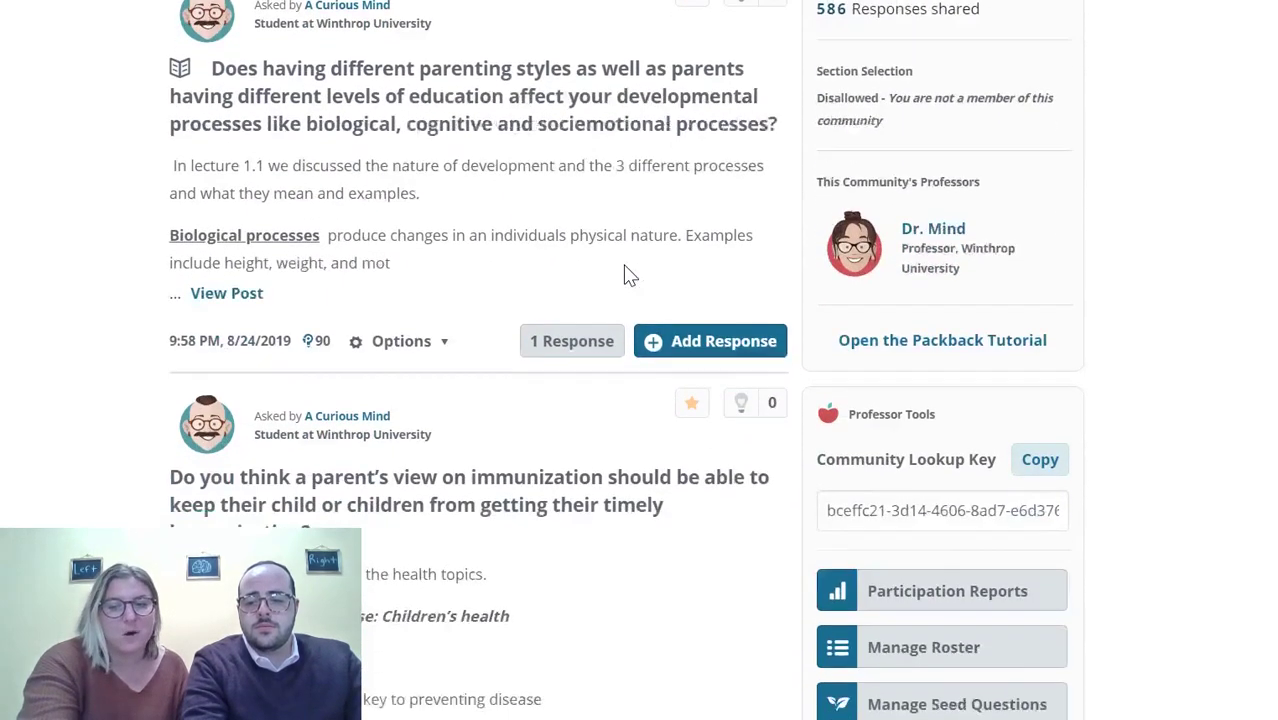
pyautogui.scroll(-2, 628, 273)
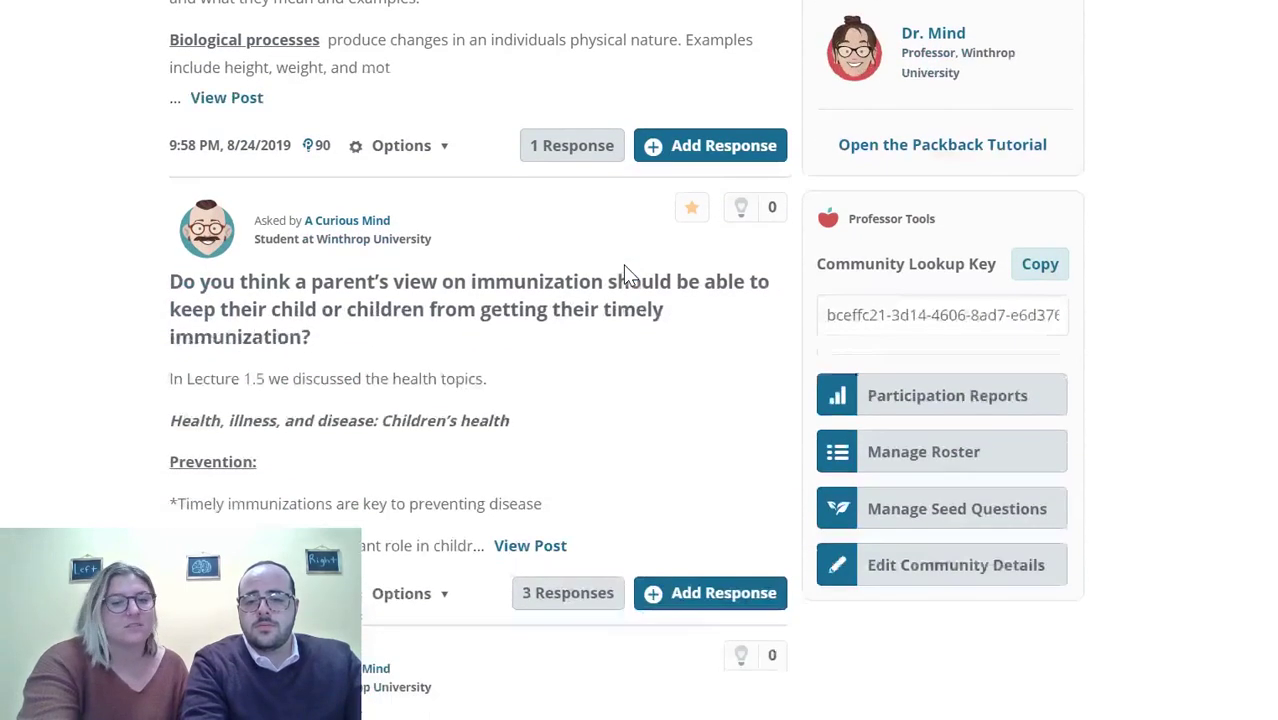
pyautogui.scroll(-2, 628, 275)
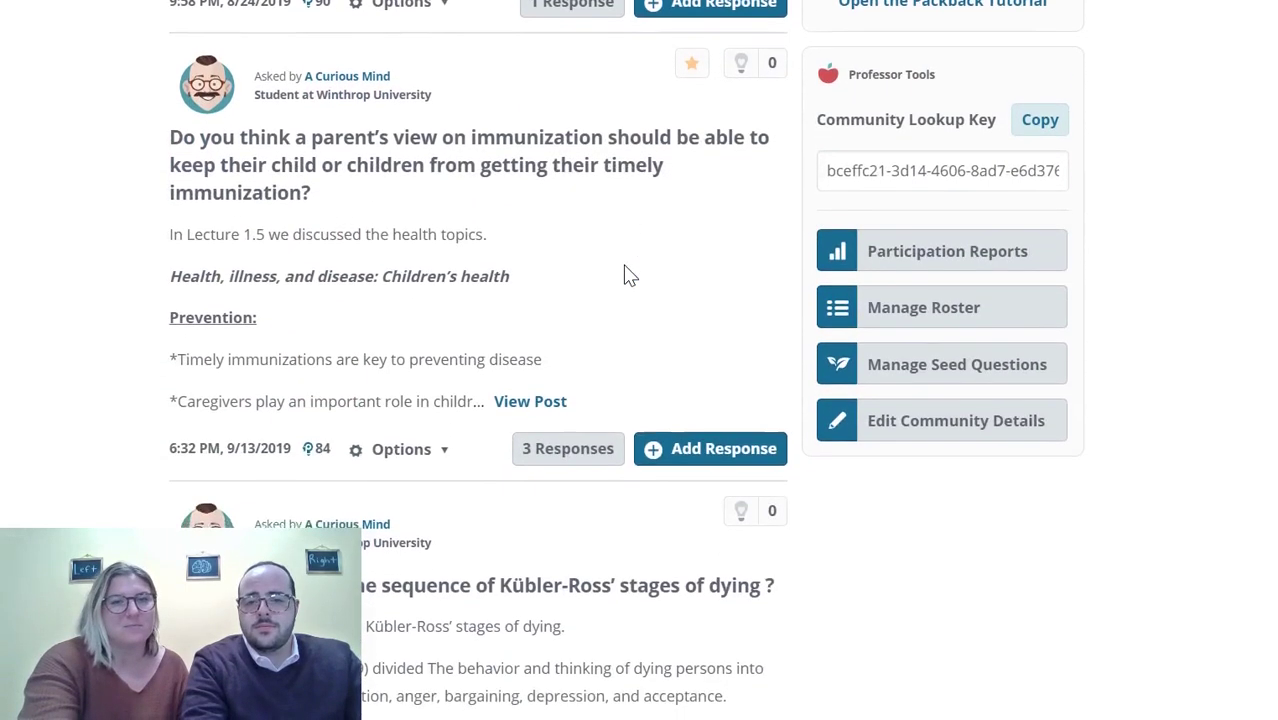
pyautogui.scroll(-3, 628, 163)
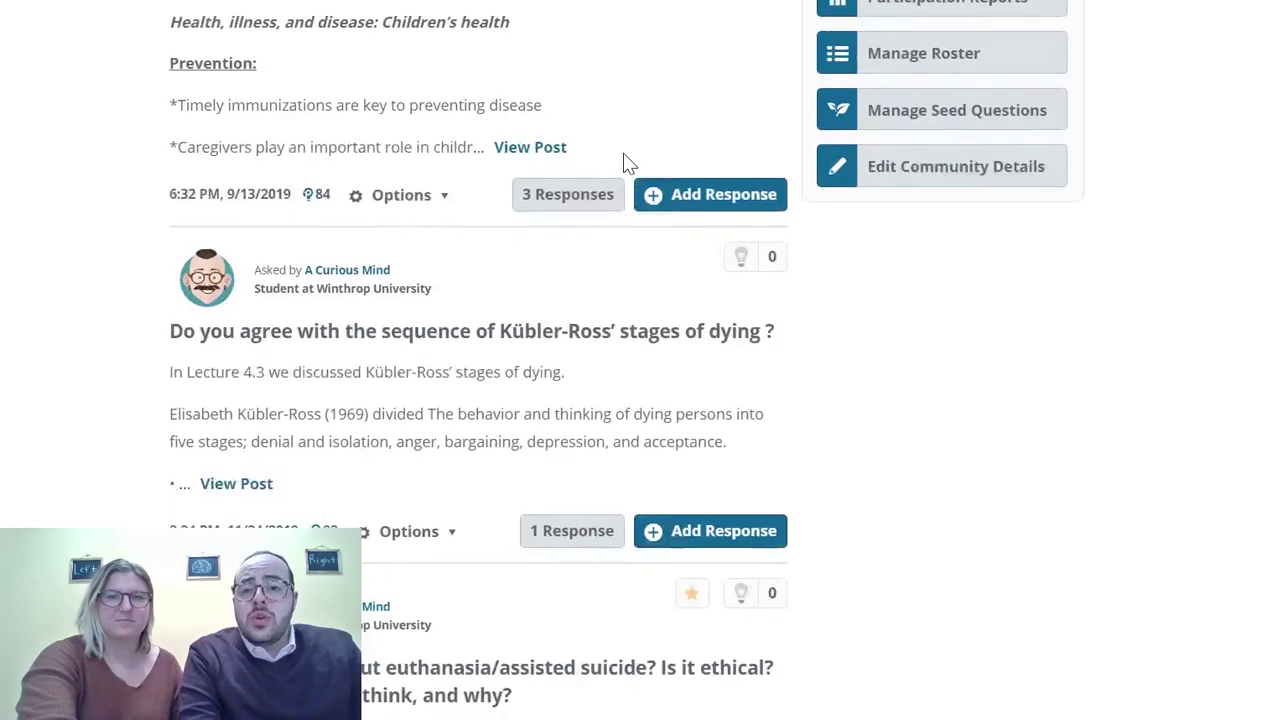
pyautogui.scroll(-2, 628, 163)
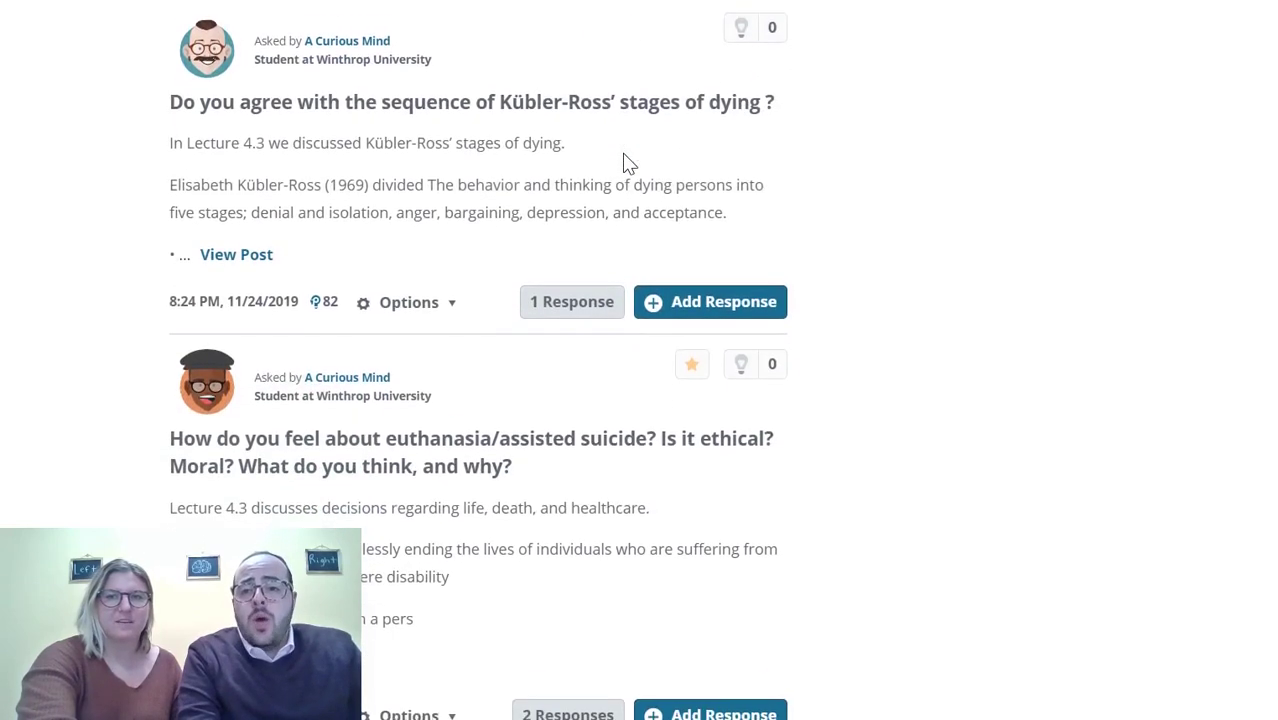
pyautogui.scroll(-2, 628, 163)
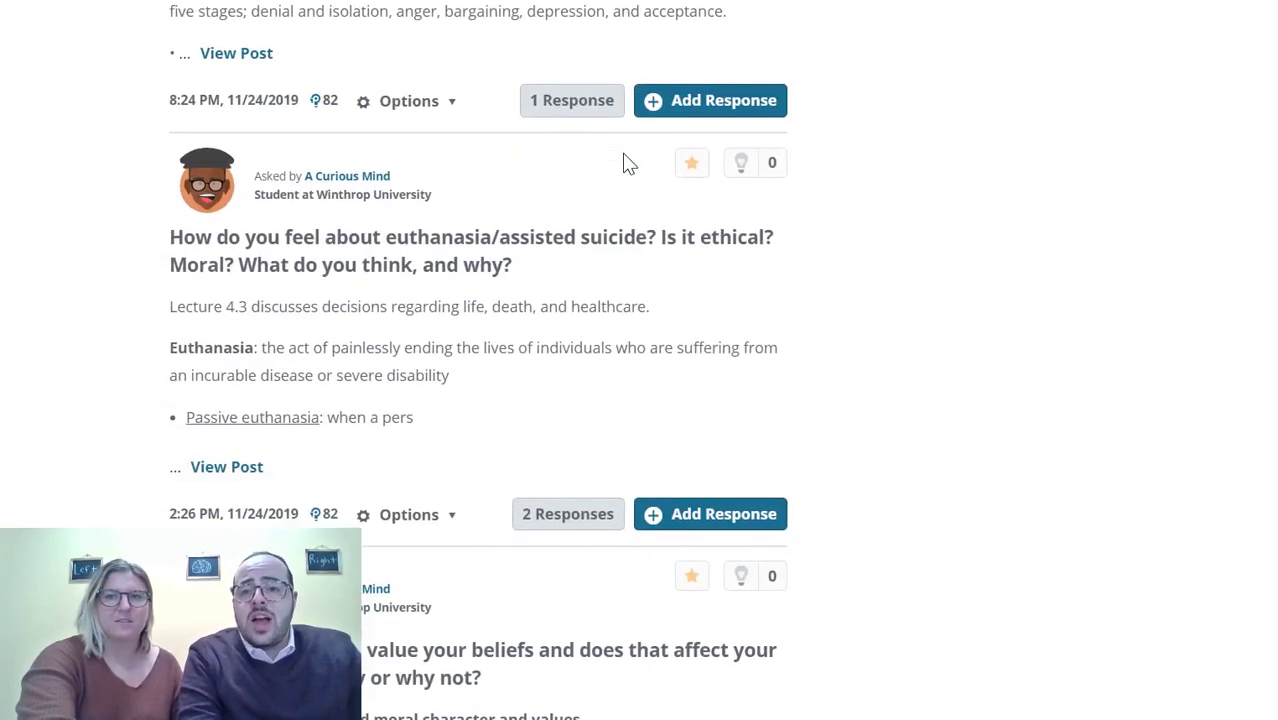
pyautogui.scroll(-1, 628, 163)
pyautogui.scroll(-1, 628, 163)
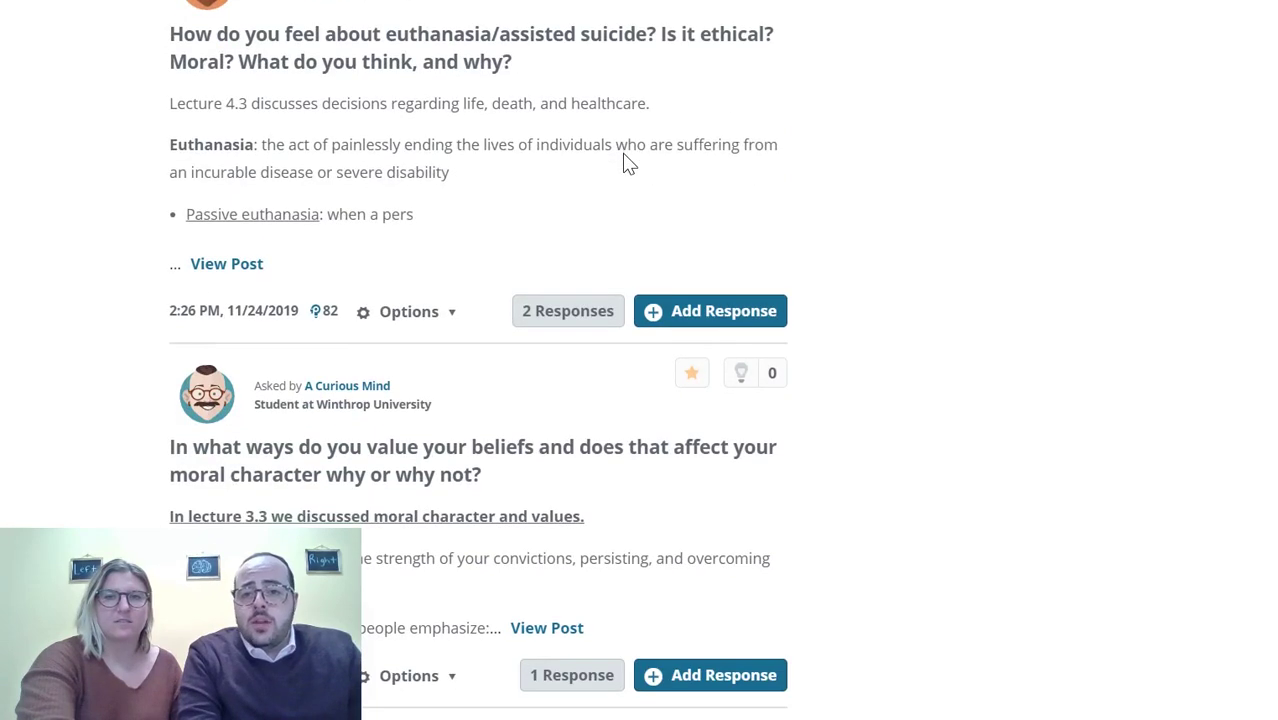
pyautogui.scroll(-2, 628, 163)
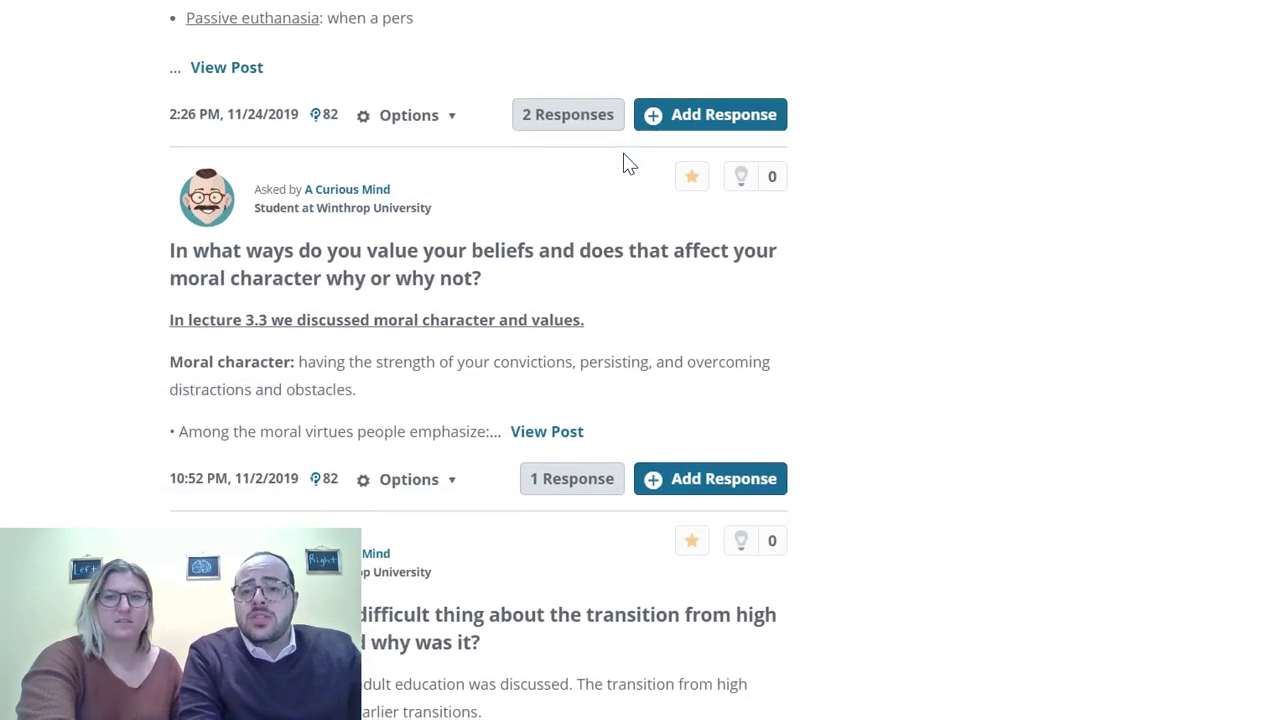
pyautogui.scroll(-2, 628, 163)
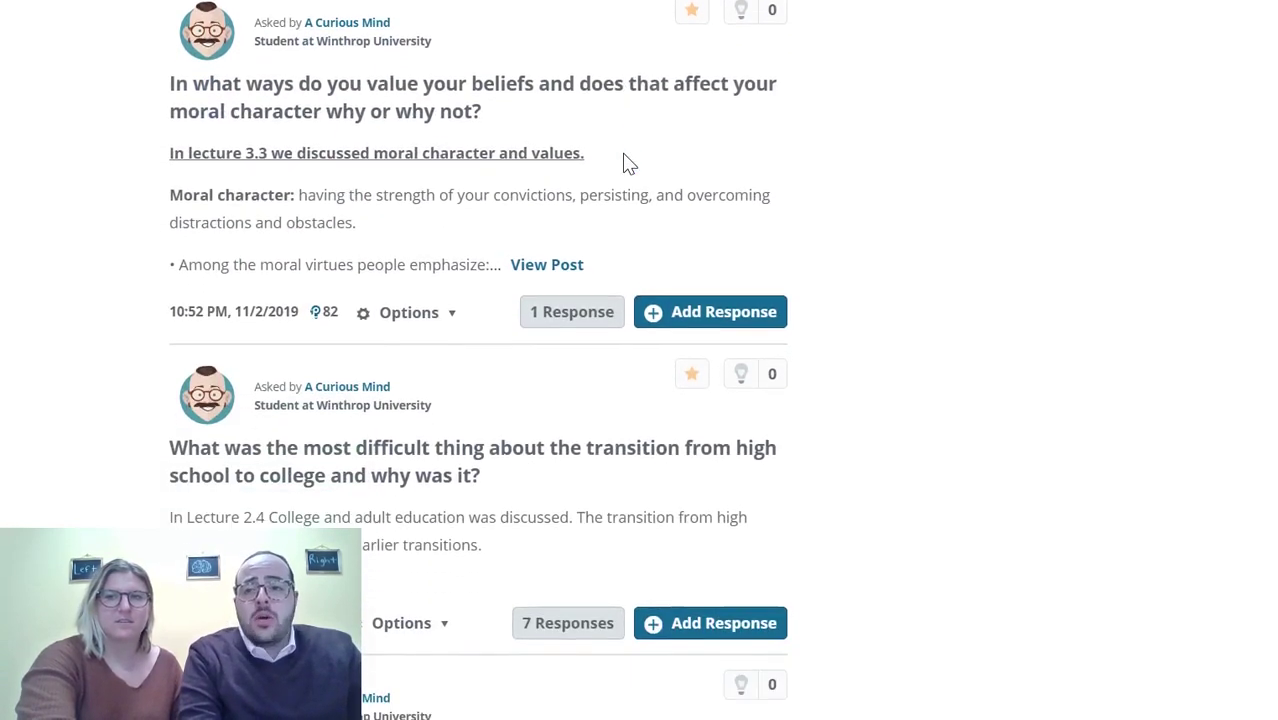
pyautogui.scroll(-2, 628, 163)
# Step: Scroll back up to the Curiosity Feed heading and the pinned adolescent drug-abuse question
pyautogui.scroll(1, 628, 163)
pyautogui.scroll(4, 628, 163)
pyautogui.scroll(4, 628, 163)
pyautogui.scroll(3, 628, 163)
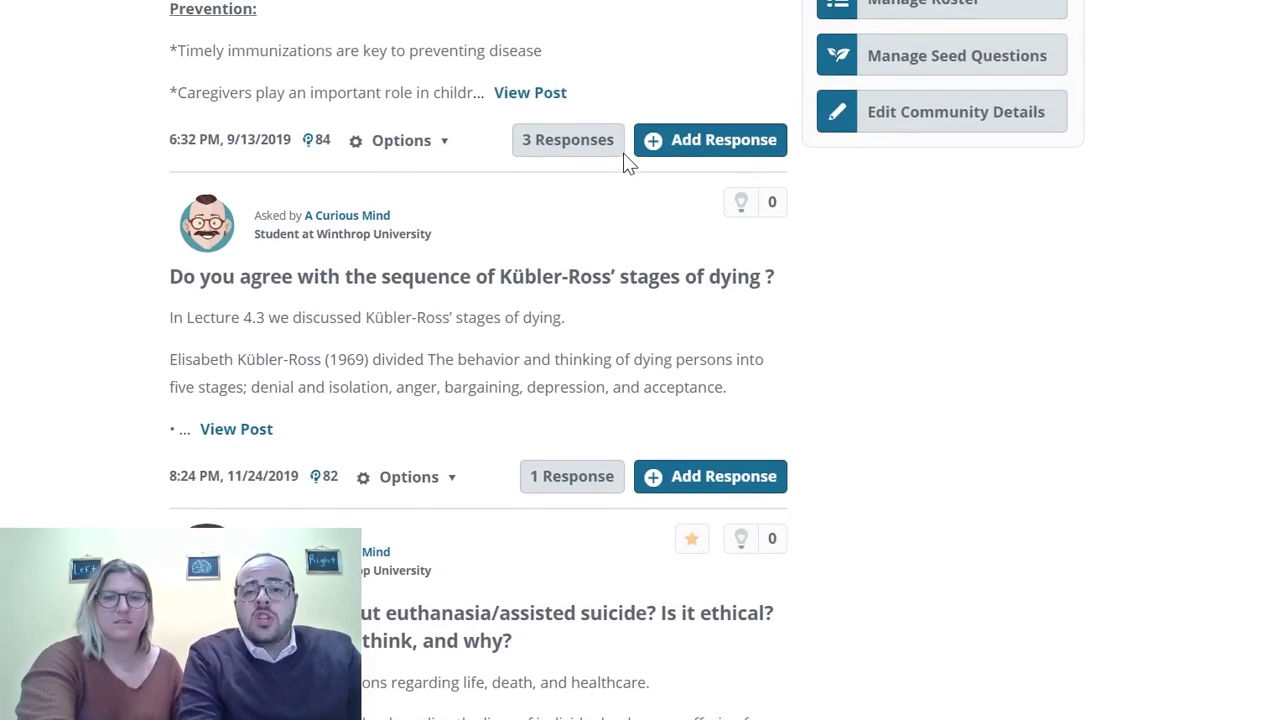
pyautogui.scroll(3, 628, 163)
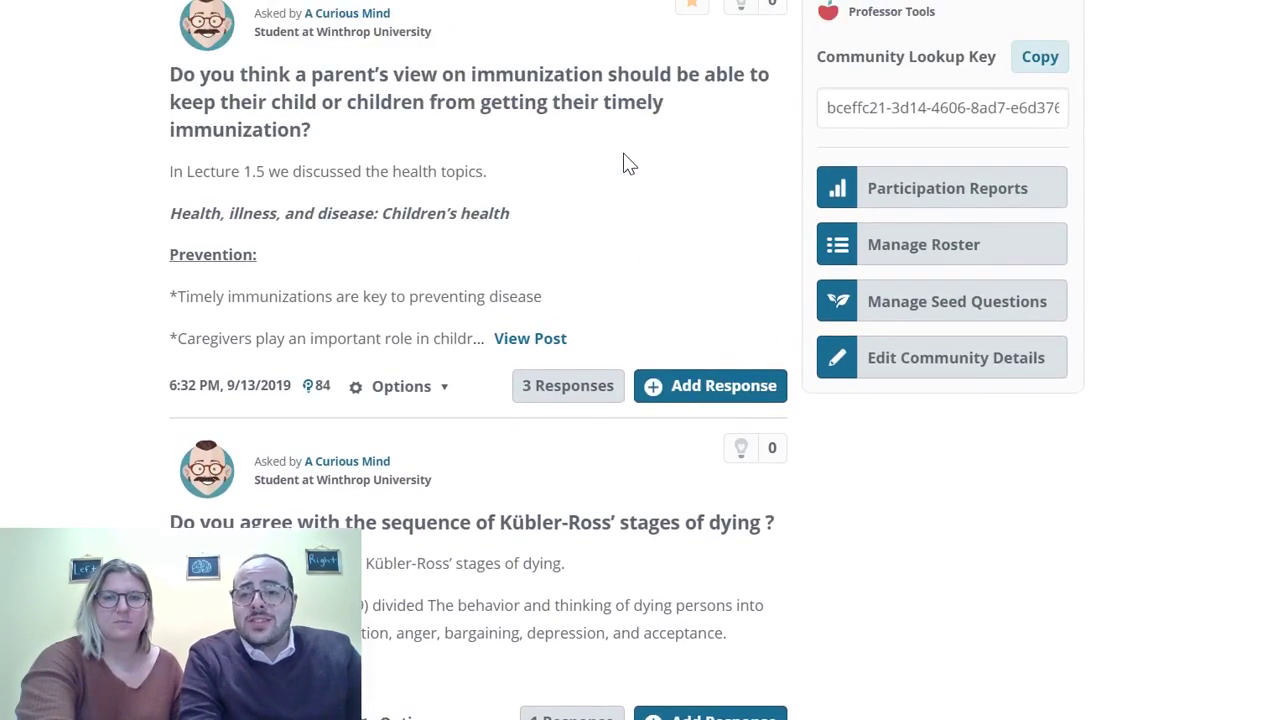
pyautogui.scroll(2, 628, 163)
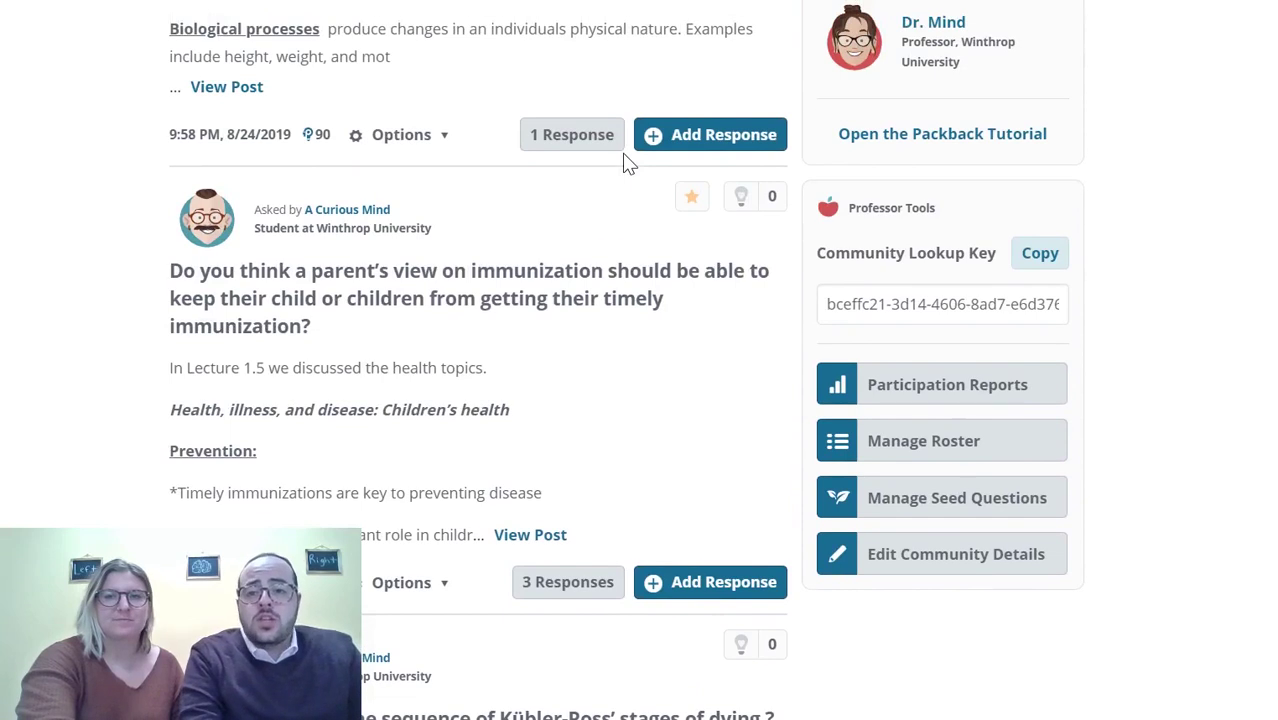
pyautogui.scroll(2, 628, 163)
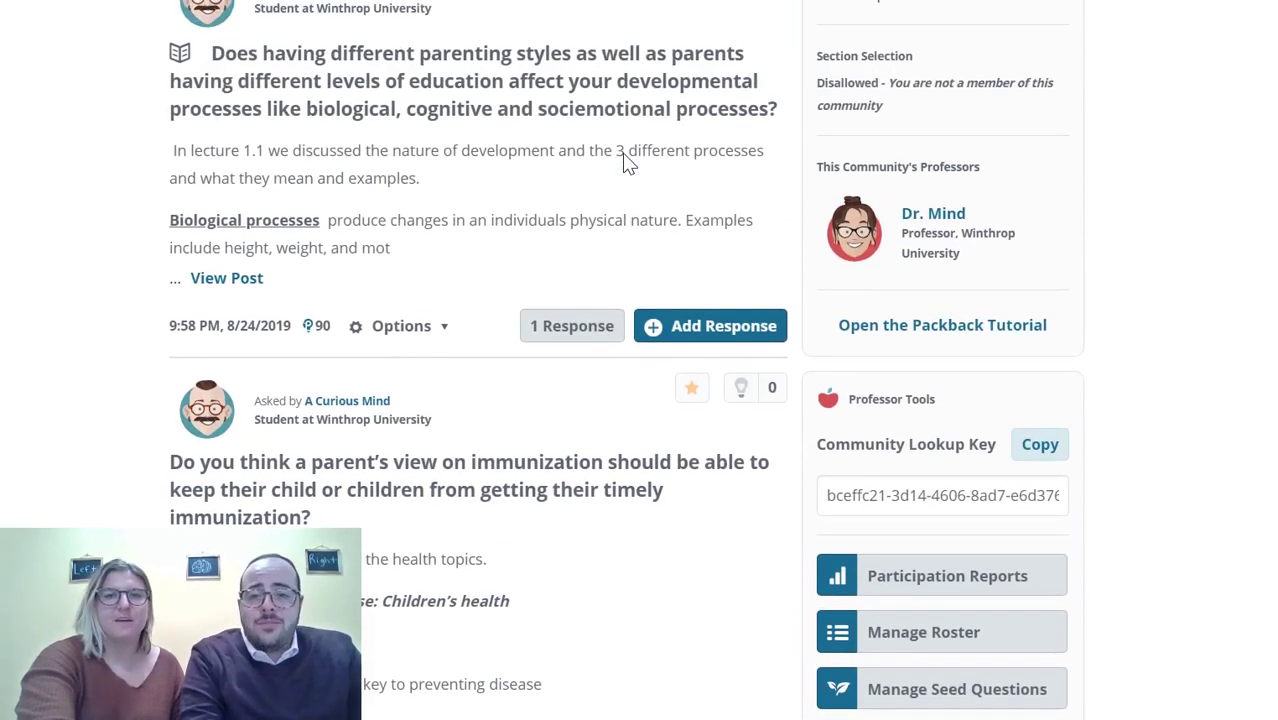
pyautogui.scroll(3, 628, 163)
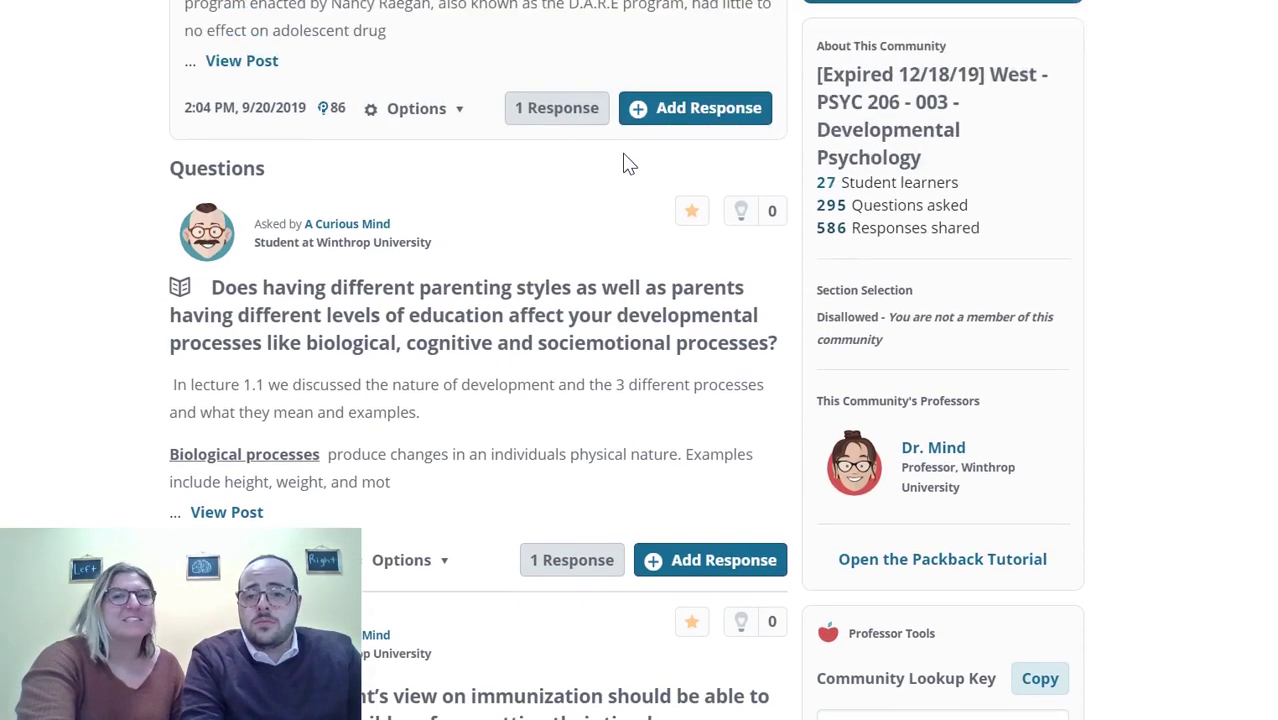
pyautogui.scroll(2, 628, 163)
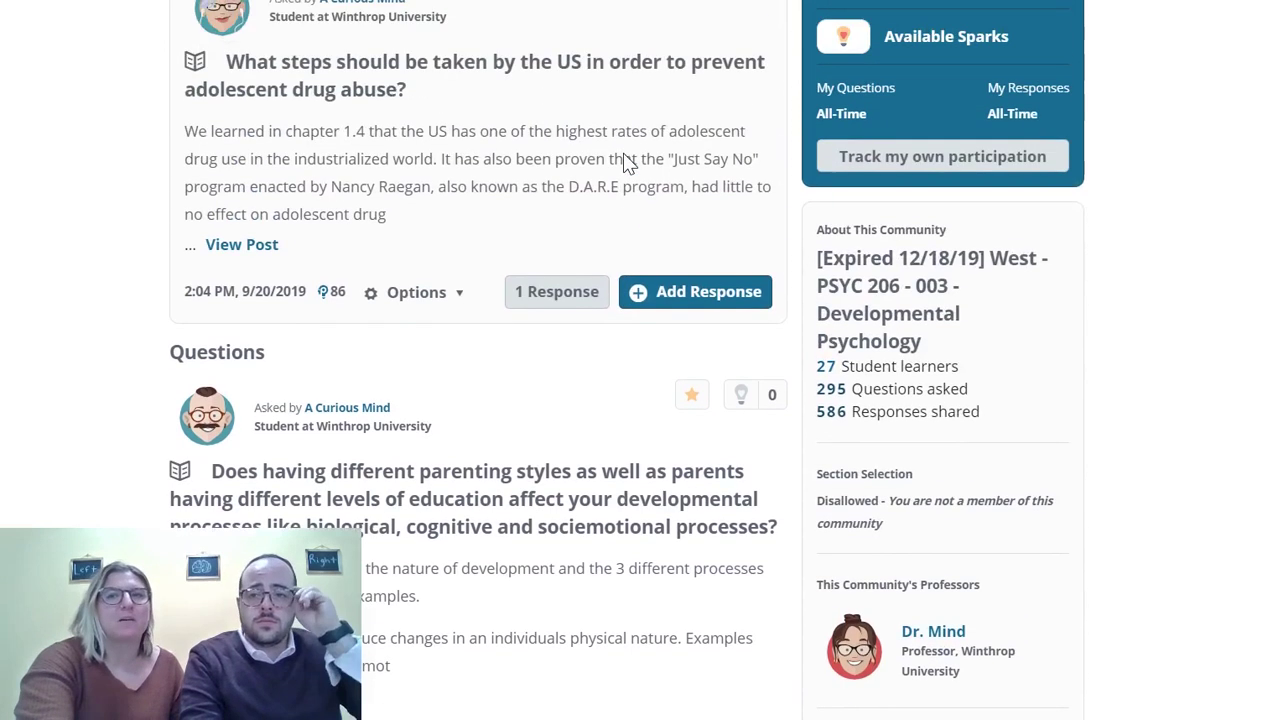
pyautogui.scroll(3, 628, 163)
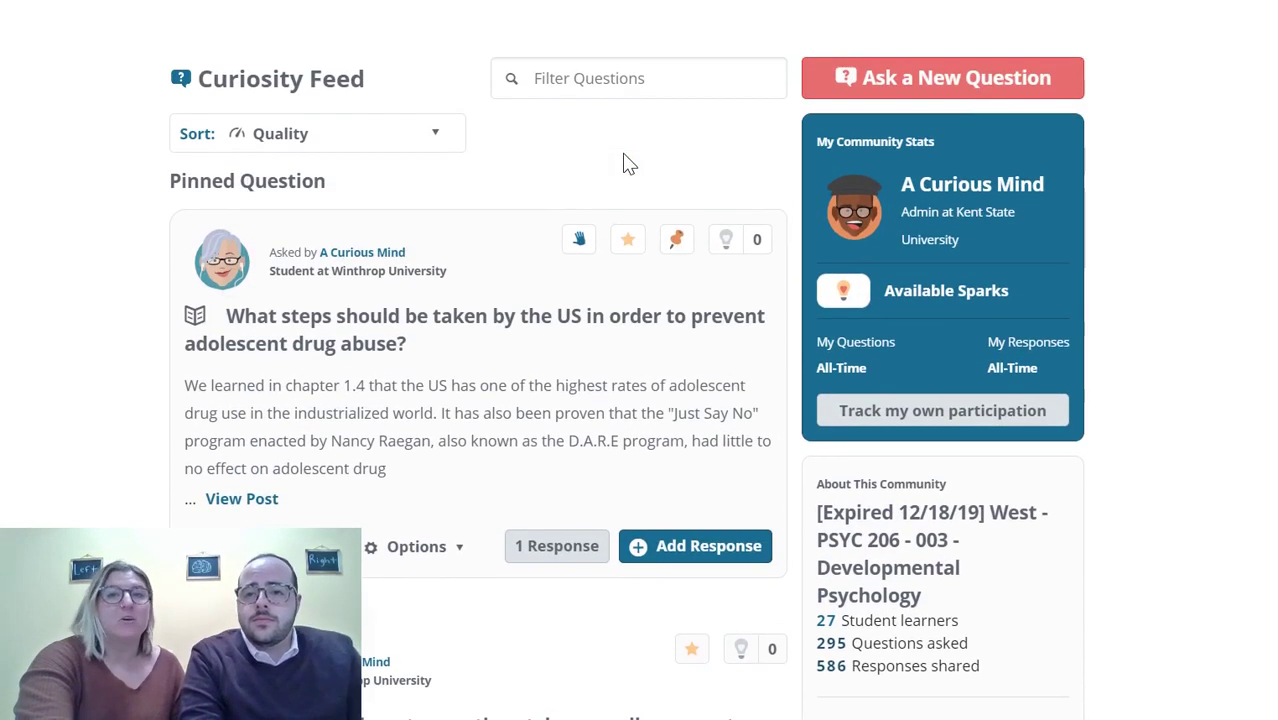
pyautogui.scroll(4, 624, 158)
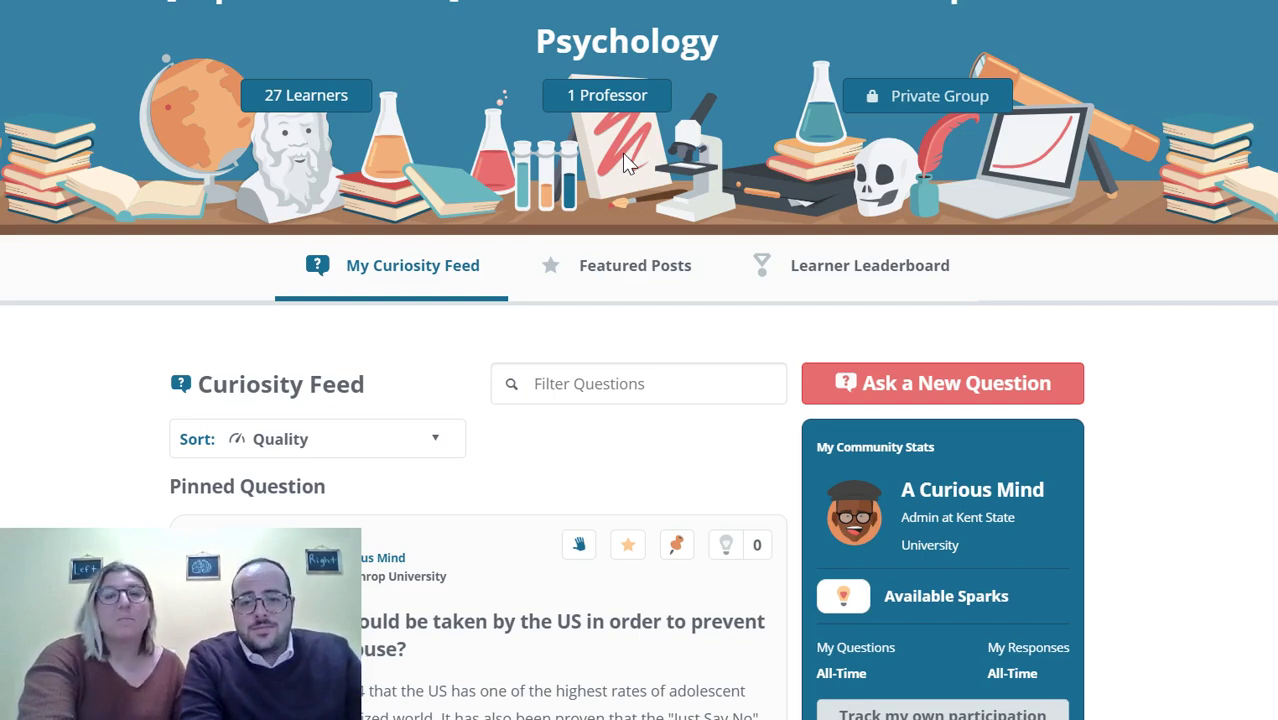
# Step: Scroll to the top to show the Developmental Psychology banner, learner count and feed tabs
pyautogui.scroll(1, 622, 160)
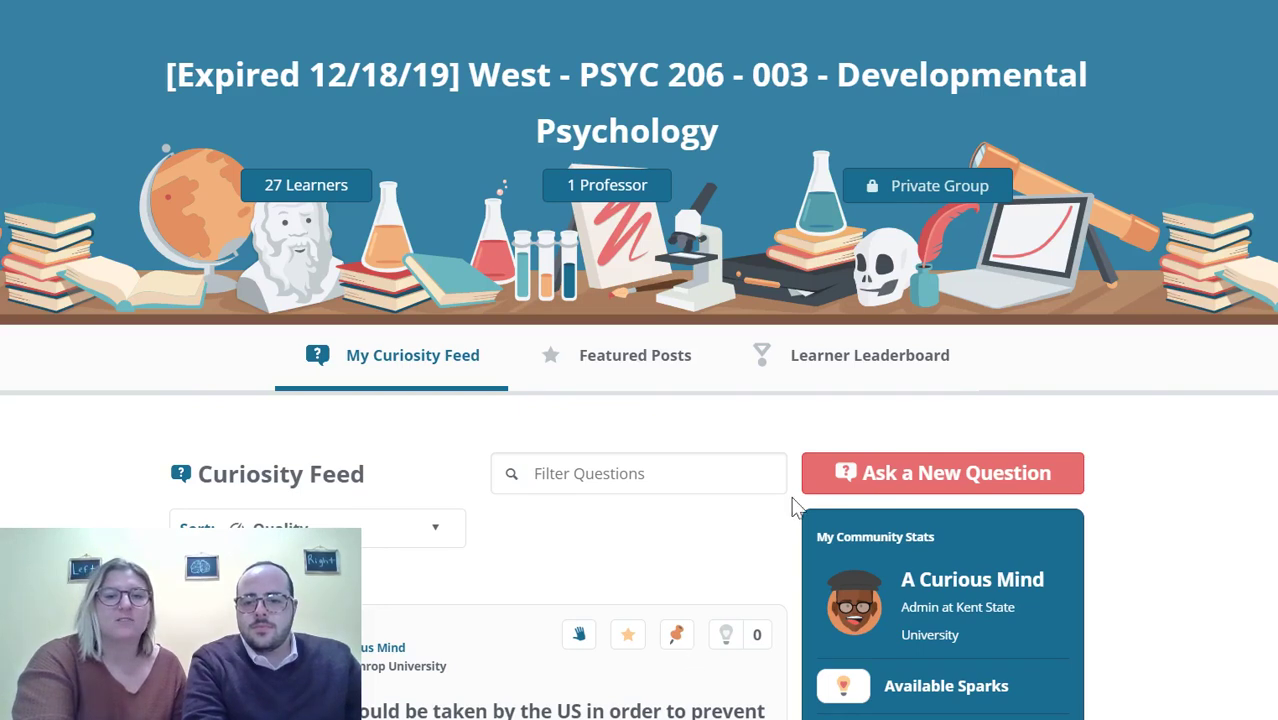
# Step: Open the new-question form and enter the title 'What makes a curious question?'
pyautogui.click(824, 481)
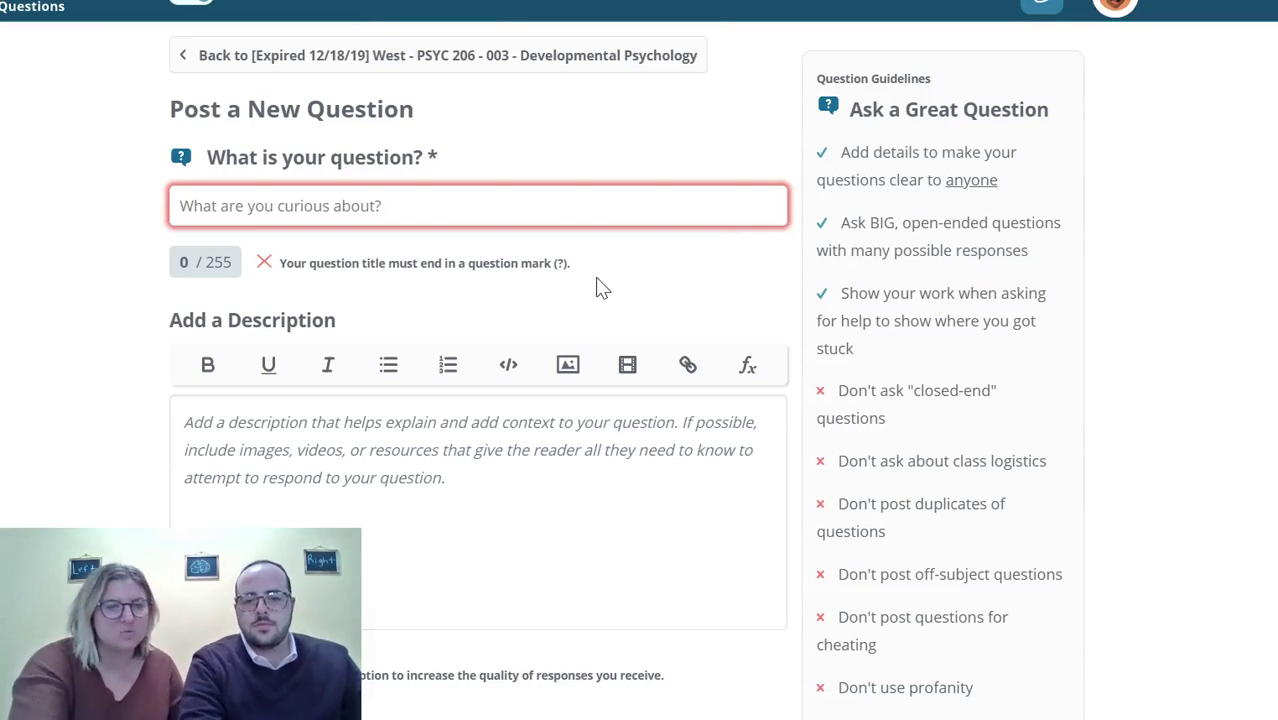
pyautogui.click(530, 206)
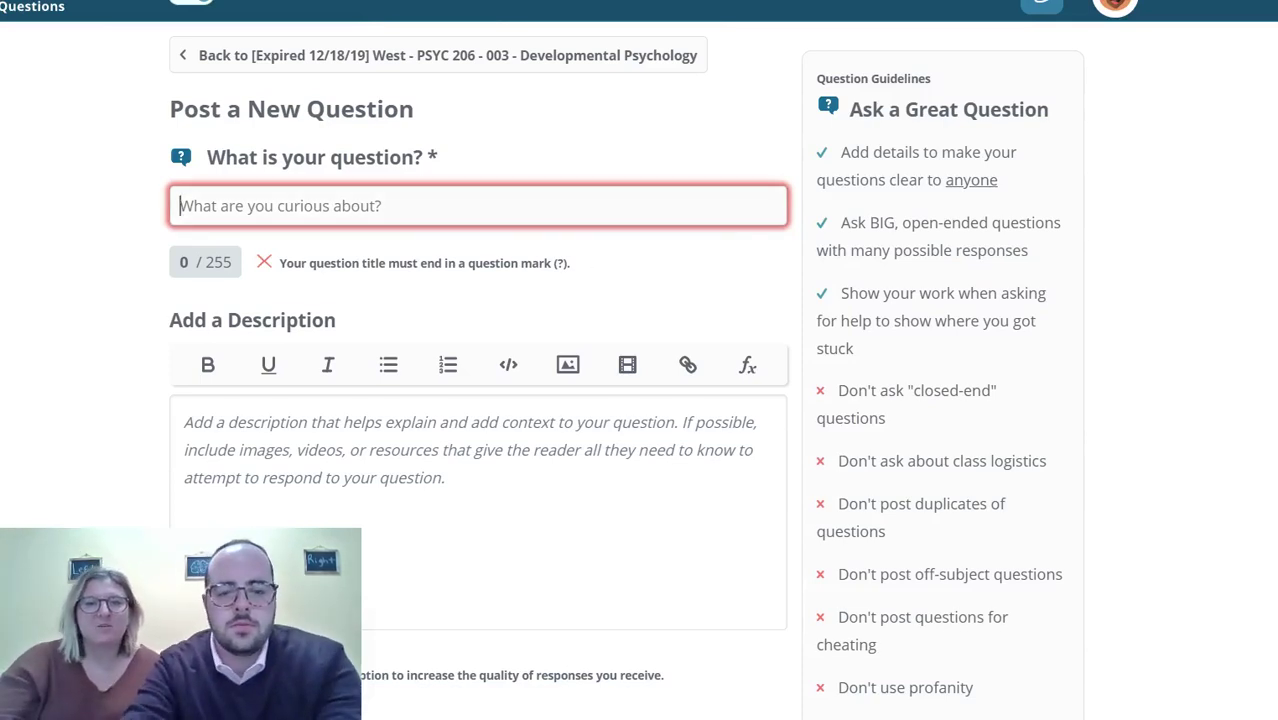
pyautogui.write('What makes ')
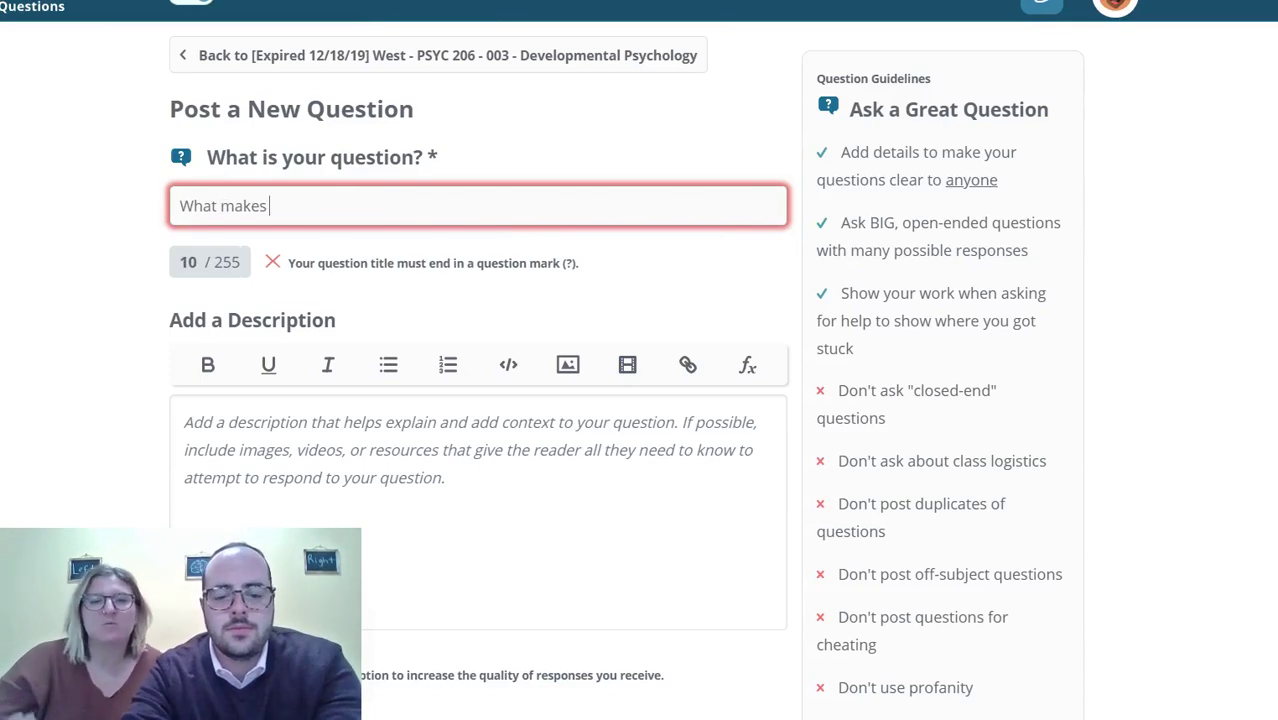
pyautogui.write('a curious ques')
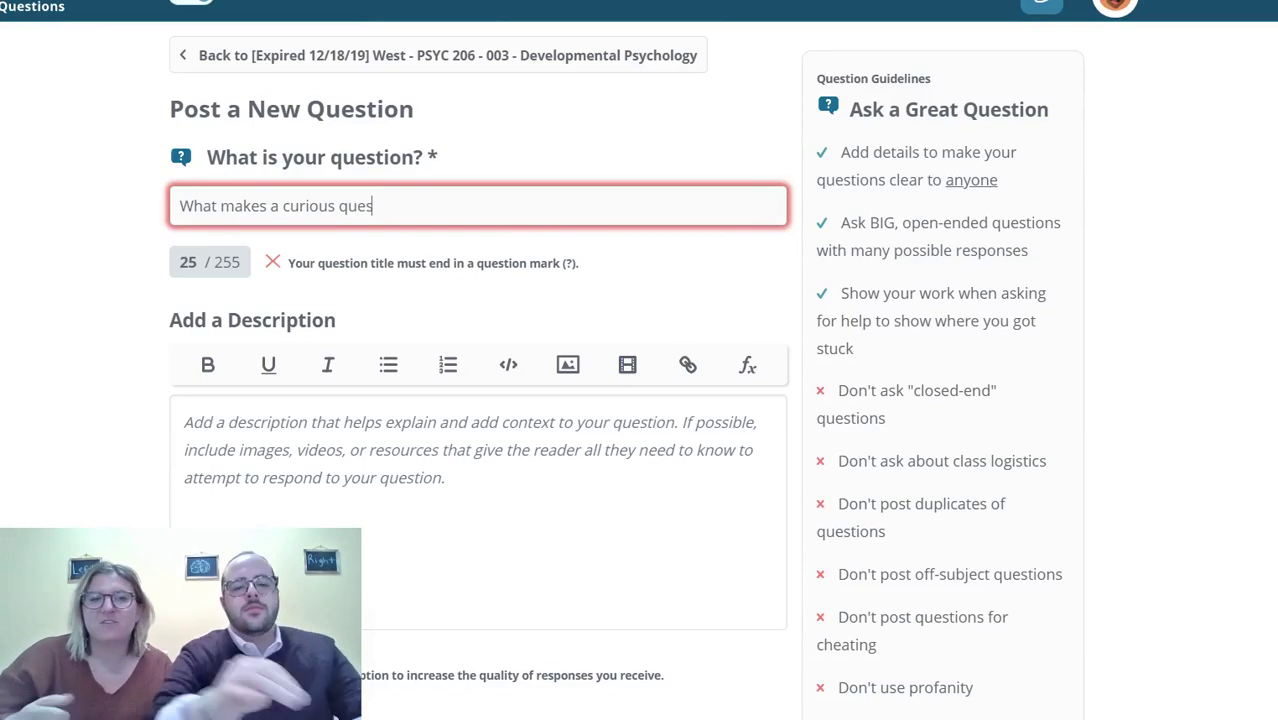
pyautogui.write('tion?')
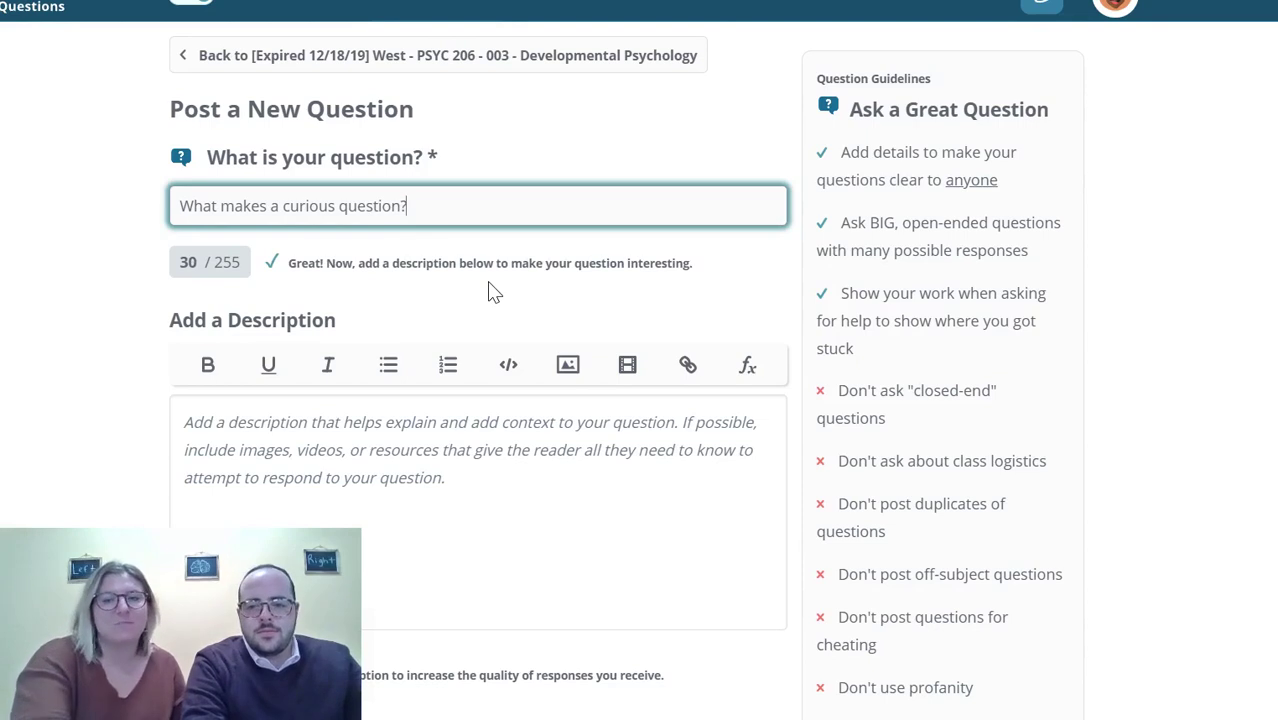
pyautogui.scroll(-2, 490, 290)
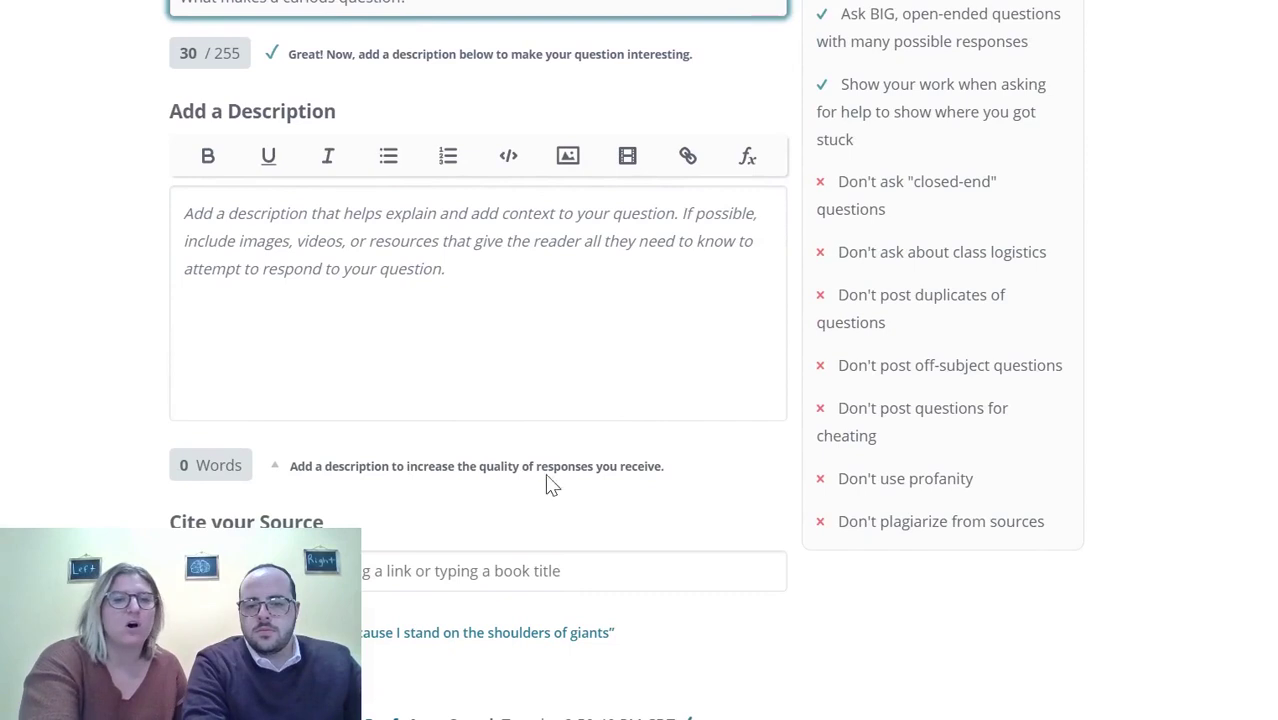
# Step: Leave description and source empty until the draft auto-saves, then return to the course feed
pyautogui.scroll(-1, 514, 439)
pyautogui.scroll(-1, 508, 441)
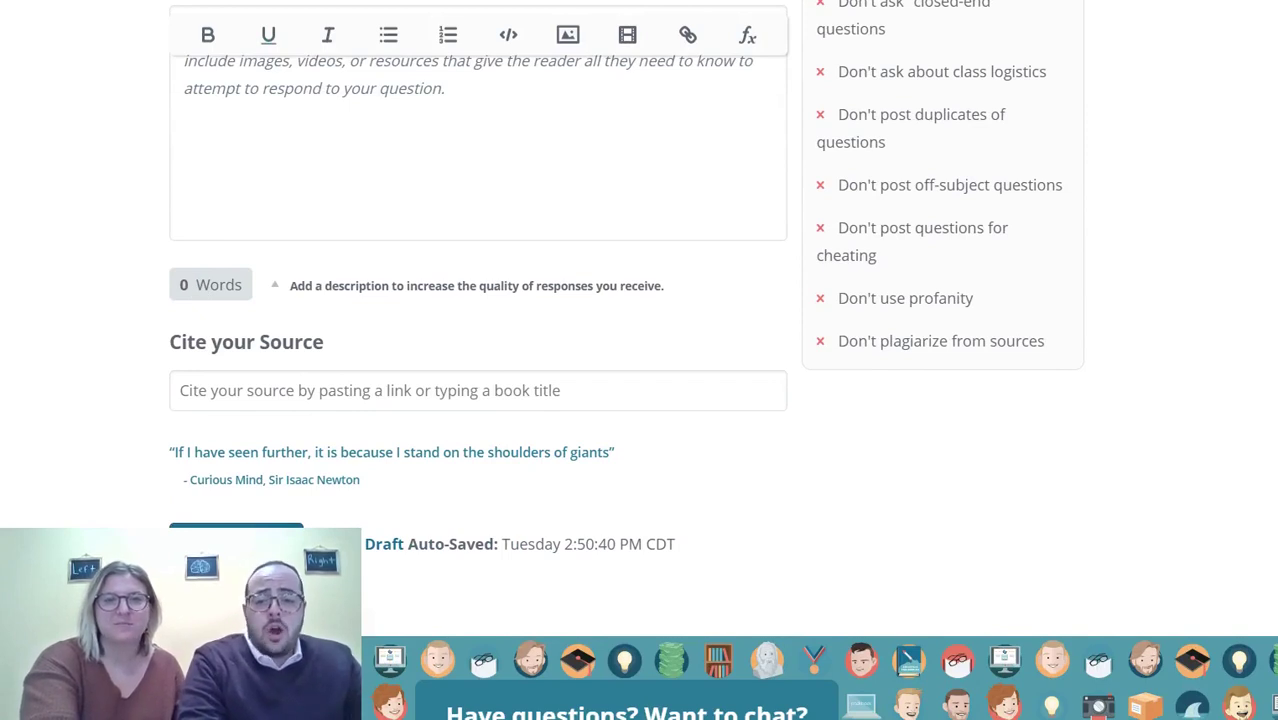
pyautogui.hotkey('alt', 'Left')
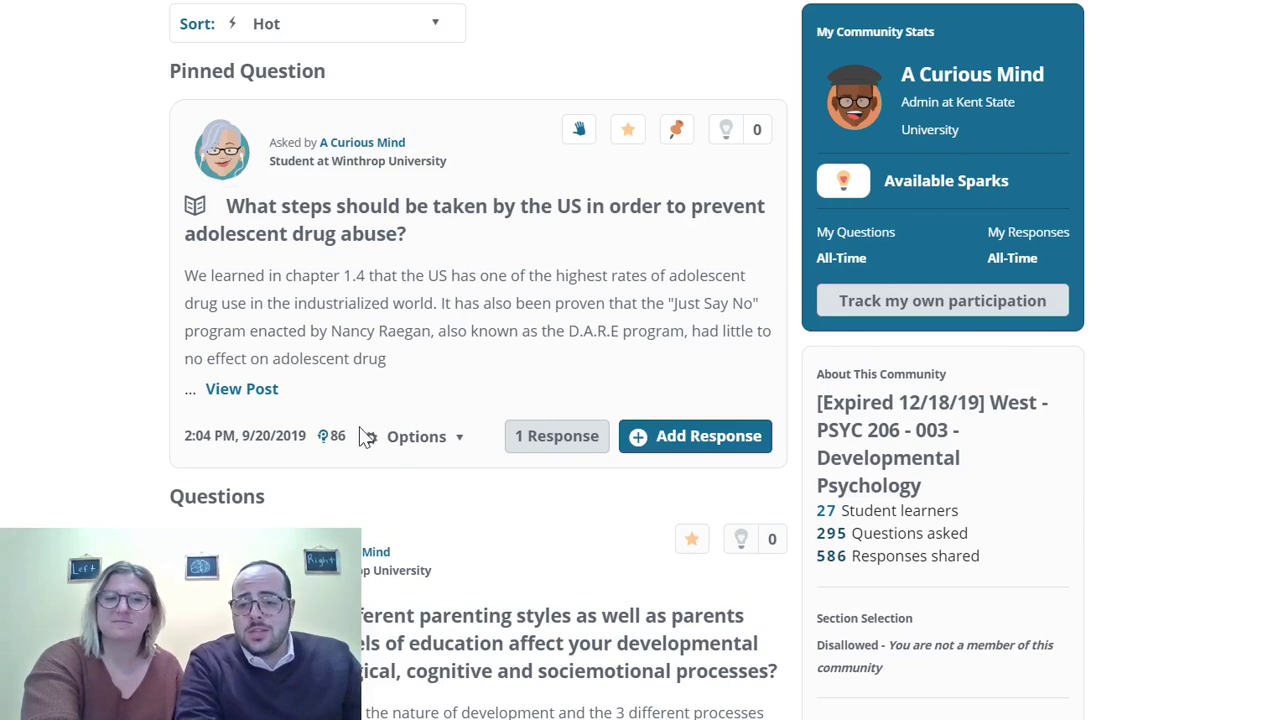
# Step: Check the pinned drug-abuse question's 86 Curiosity Points and single response
pyautogui.moveTo(335, 450)
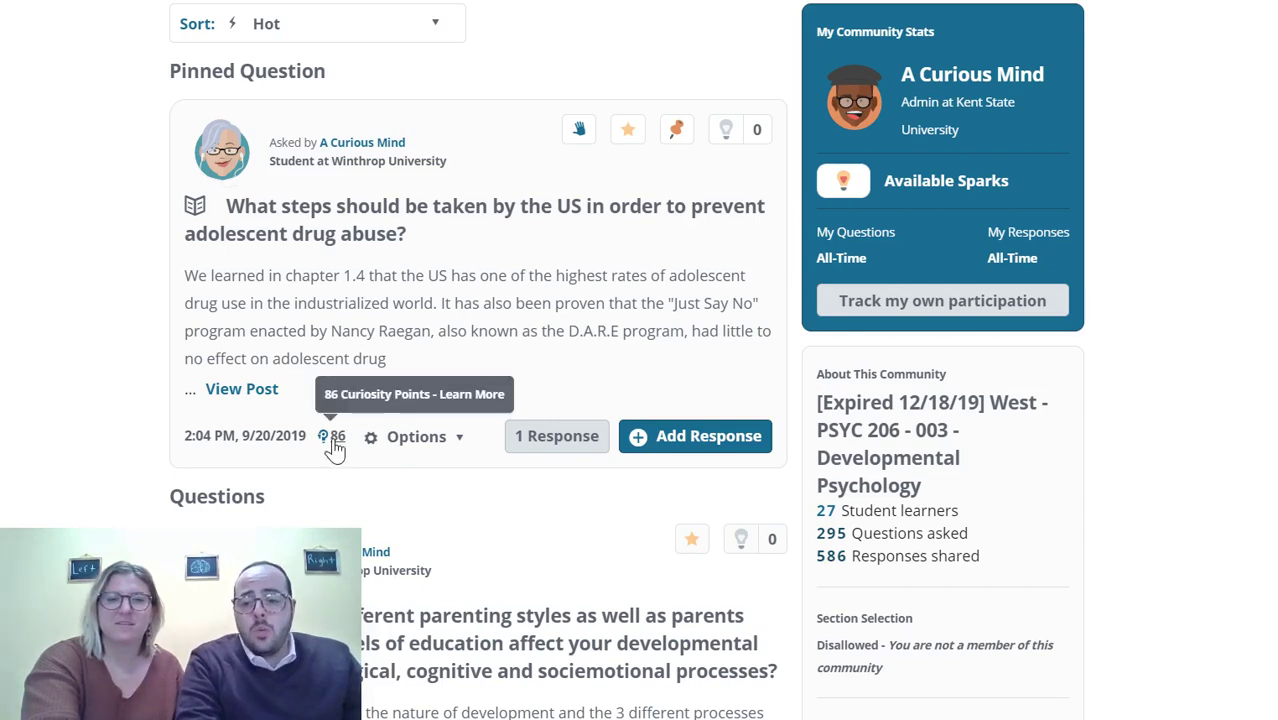